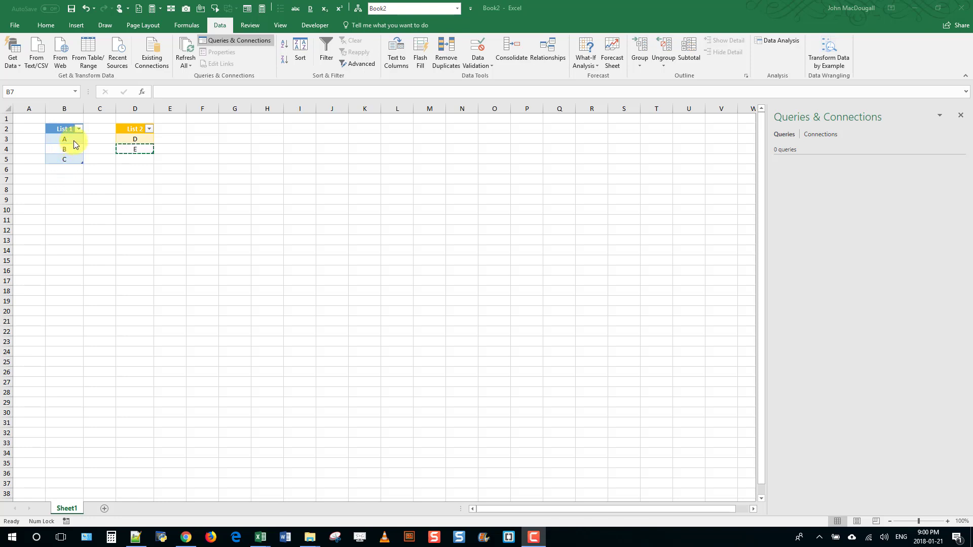
Step: Select the three List 1 items A, B and C in B3:B5
drag(74, 141, 72, 158)
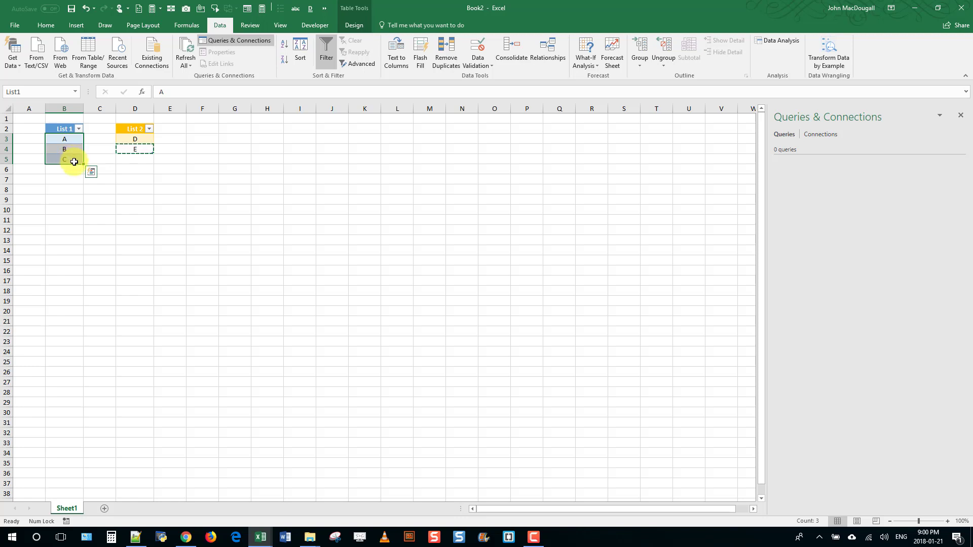
Step: Paste the List 1 items A, B, C into B8:B10 and again into B11:B13
key(ctrl+c)
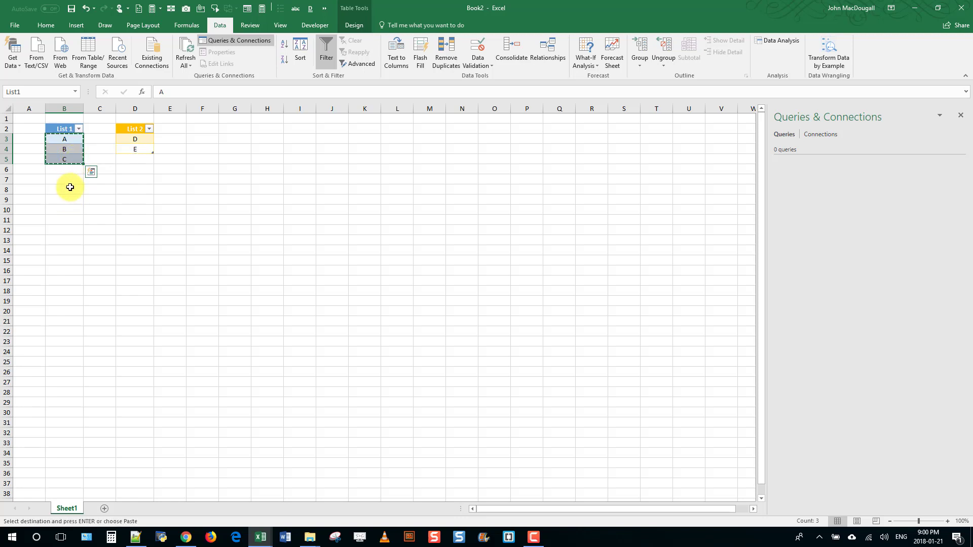
click(69, 190)
key(ctrl+v)
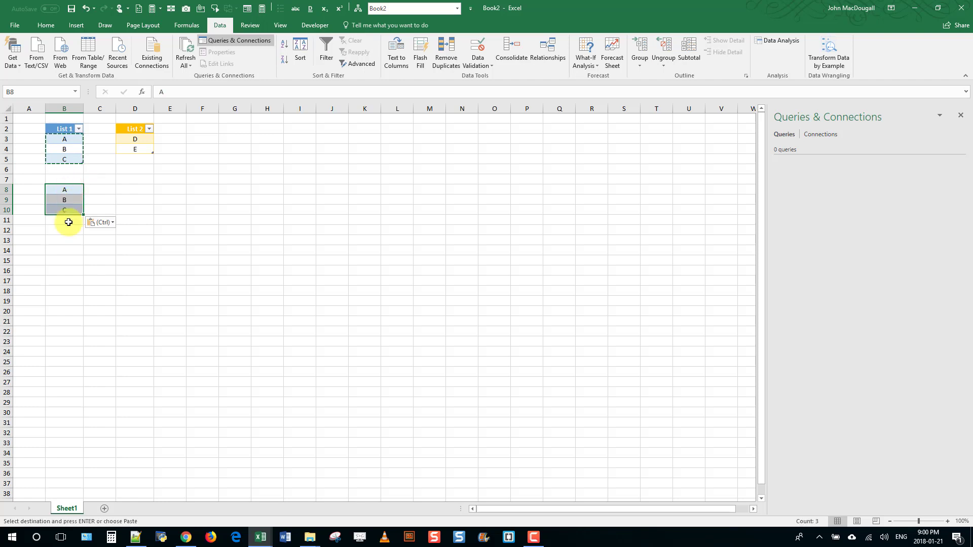
click(68, 218)
key(ctrl+v)
Step: Copy D into C8 and E into C11:C13 beside the pasted blocks
click(139, 139)
key(ctrl+c)
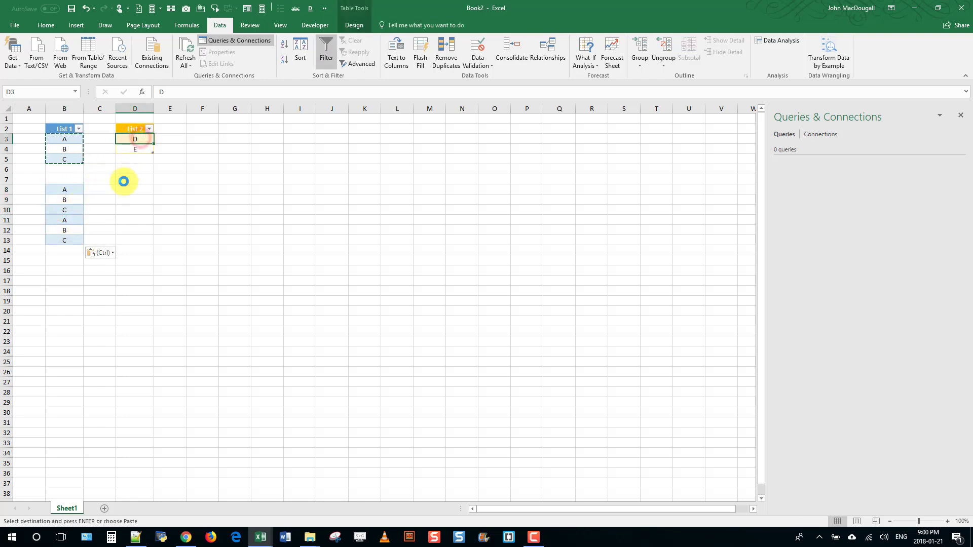
click(100, 188)
key(ctrl+v)
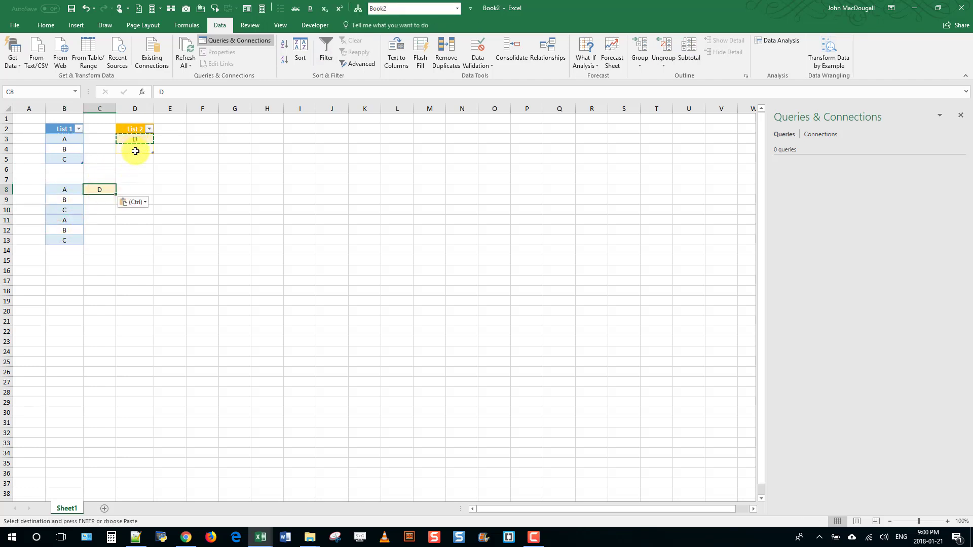
click(134, 149)
key(ctrl+c)
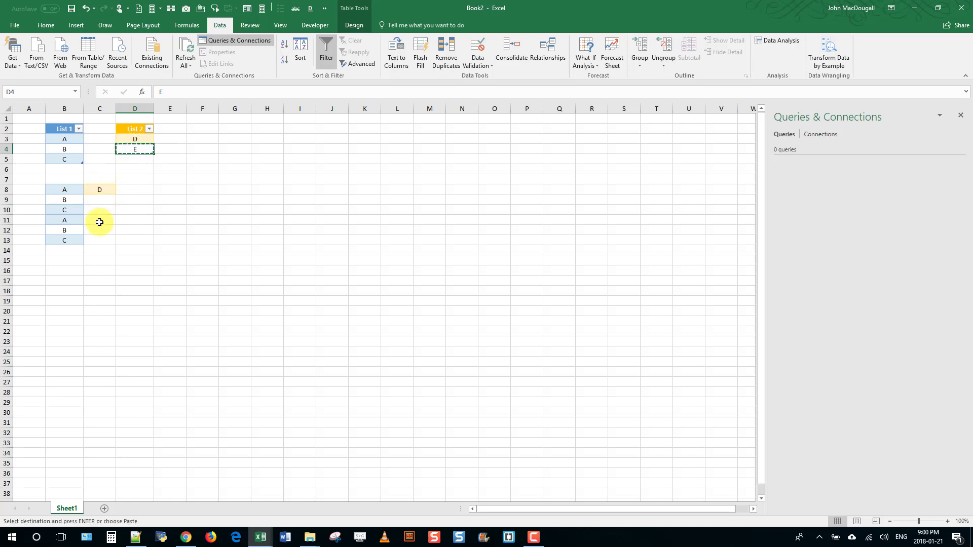
drag(98, 219, 97, 241)
key(ctrl+v)
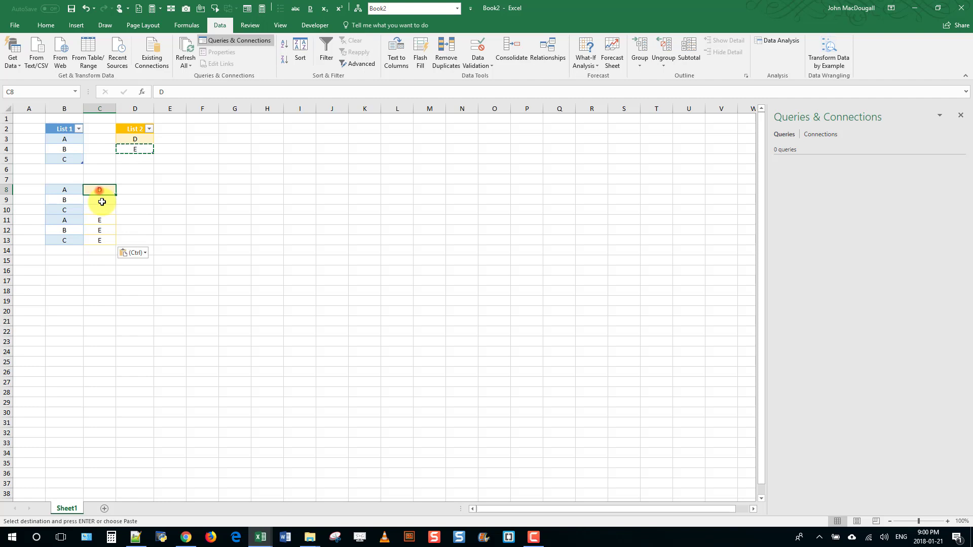
Step: Fill D down through C8:C10 so A, B and C each pair with D
click(100, 190)
key(ctrl+c)
drag(100, 192, 103, 210)
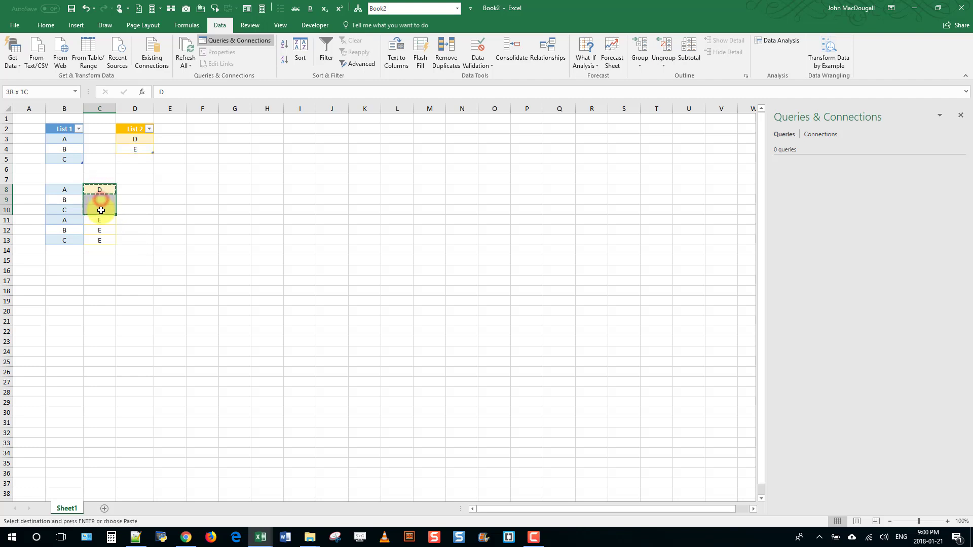
key(ctrl+v)
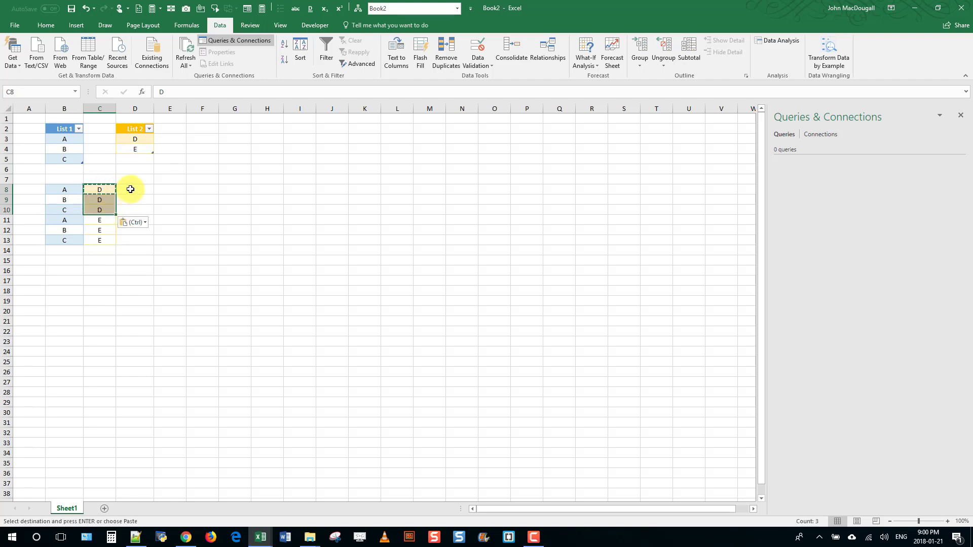
click(130, 189)
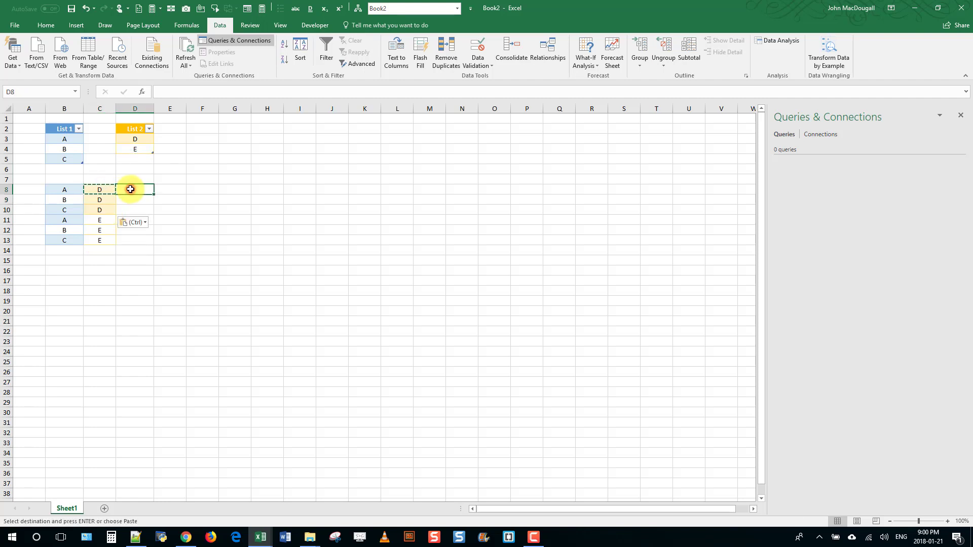
click(69, 191)
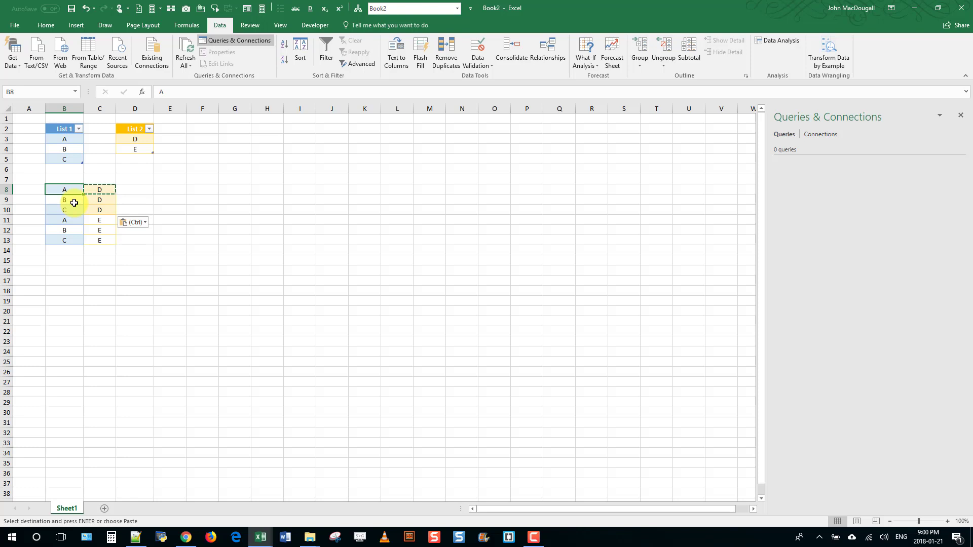
Step: Delete the worked-example rows 8–13 from the worksheet
drag(6, 189, 5, 245)
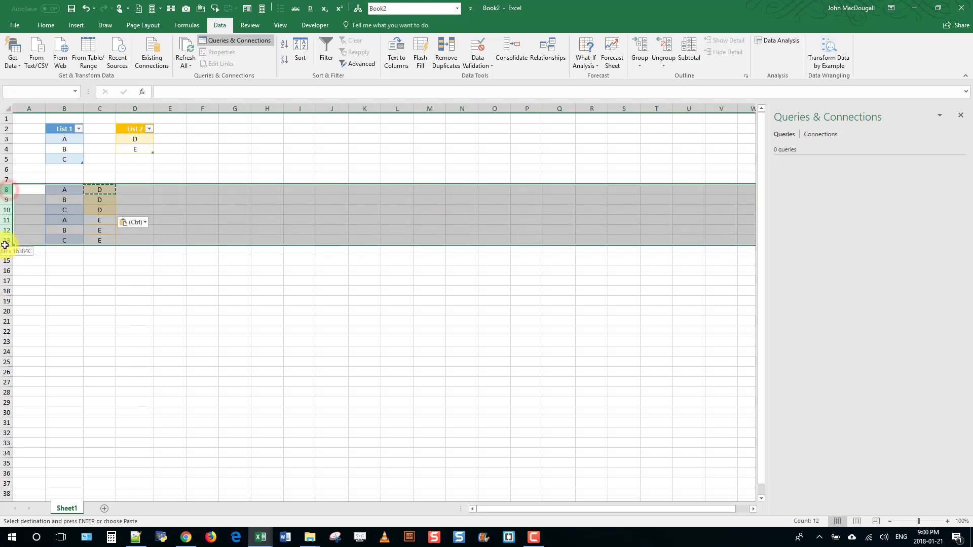
right_click(66, 220)
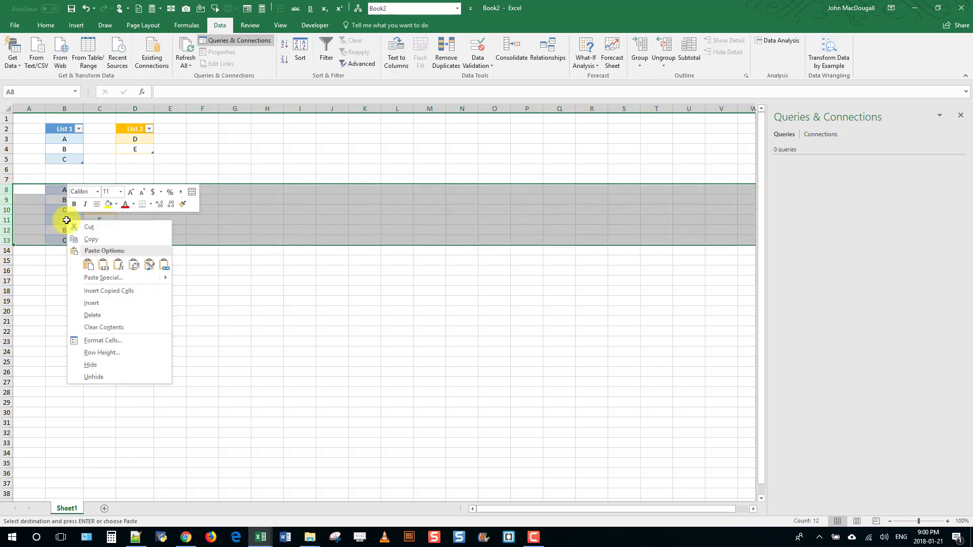
click(93, 321)
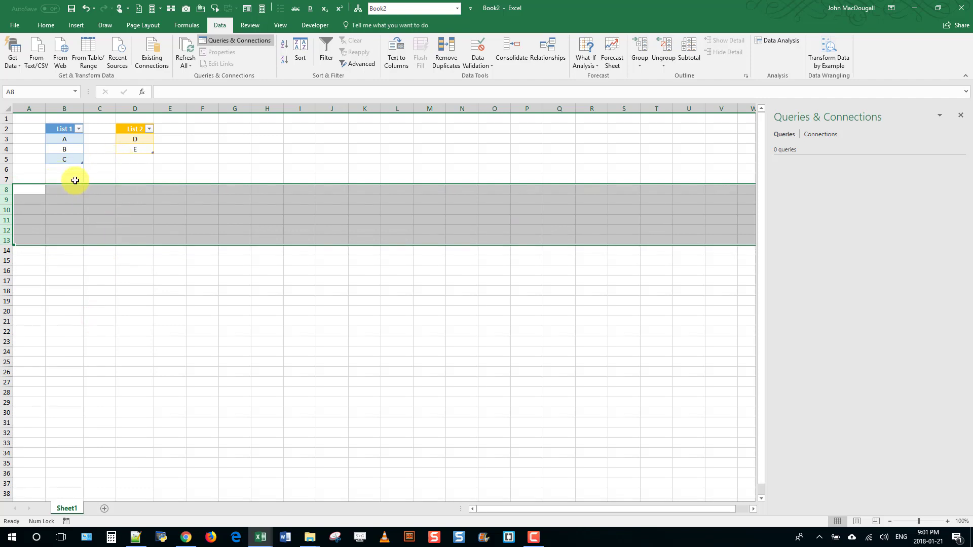
click(75, 180)
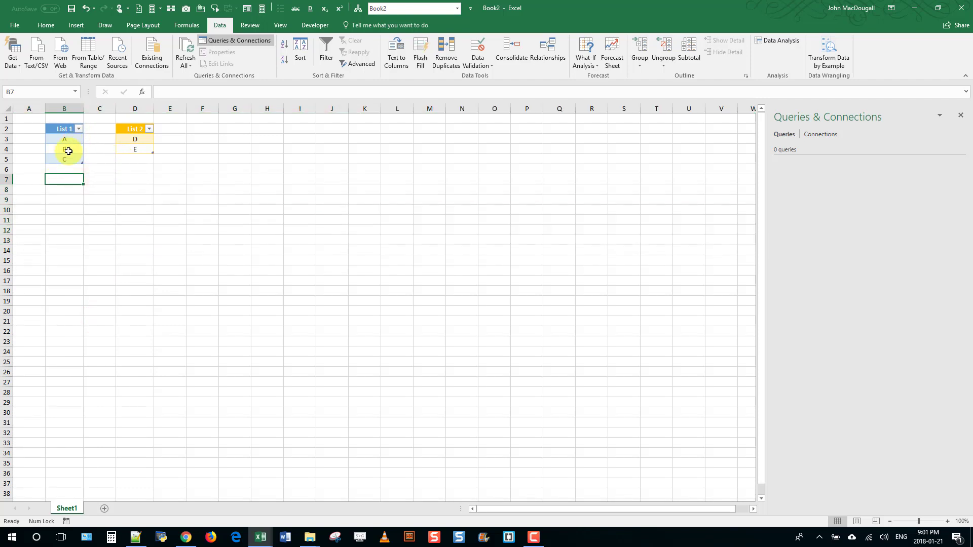
click(66, 159)
Step: Load the List 1 table into Power Query and start a new custom column
click(87, 54)
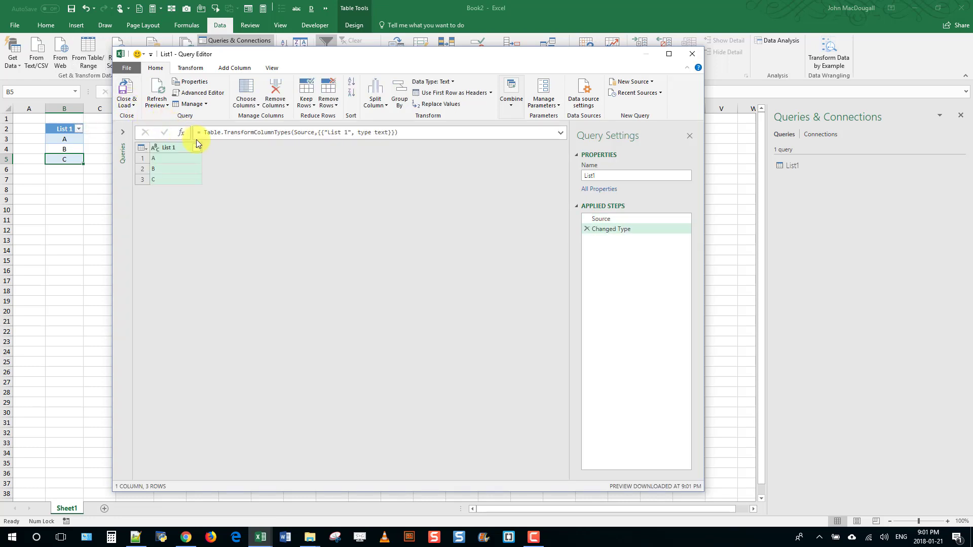
click(234, 67)
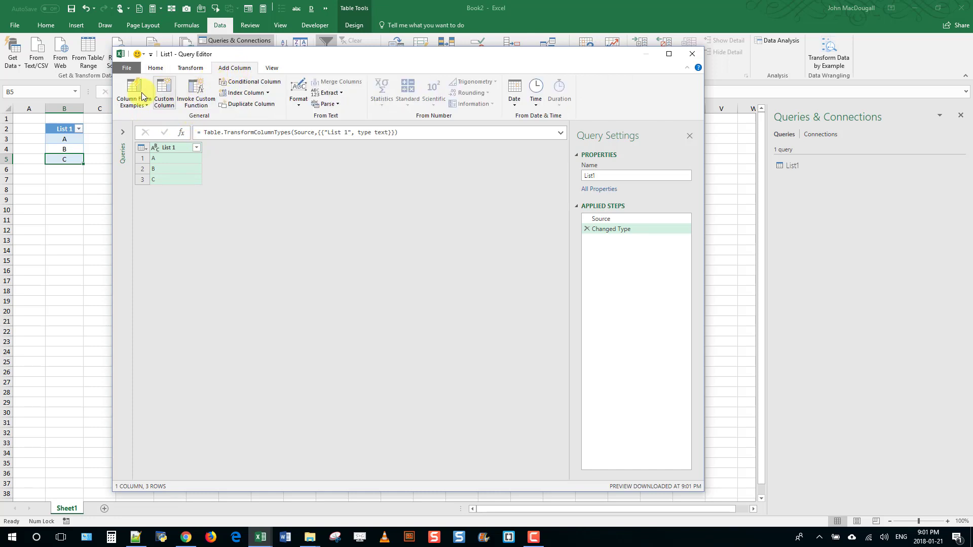
click(163, 99)
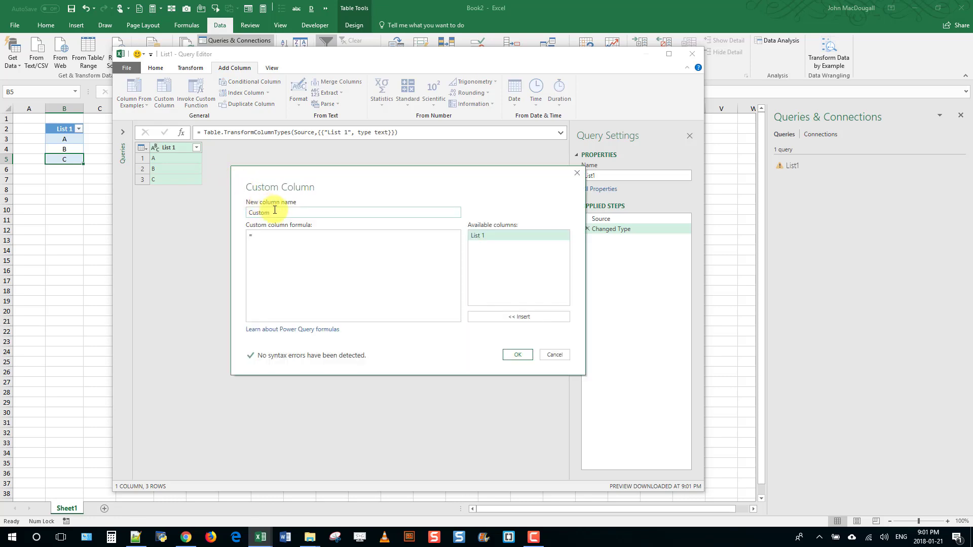
Step: Name the custom column Join with the formula =1 and add it
click(275, 212)
key(ctrl+a)
text(Jo)
text(in)
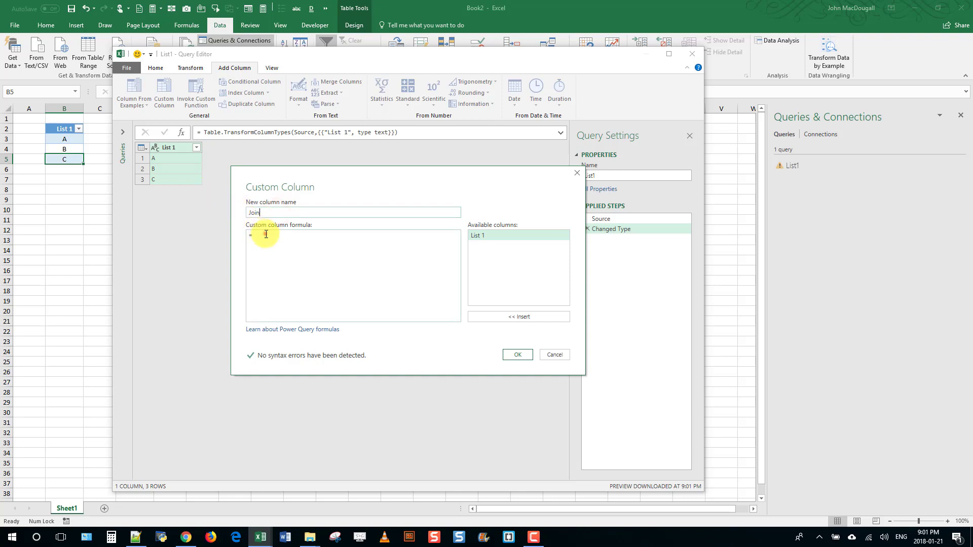
click(266, 235)
text(1)
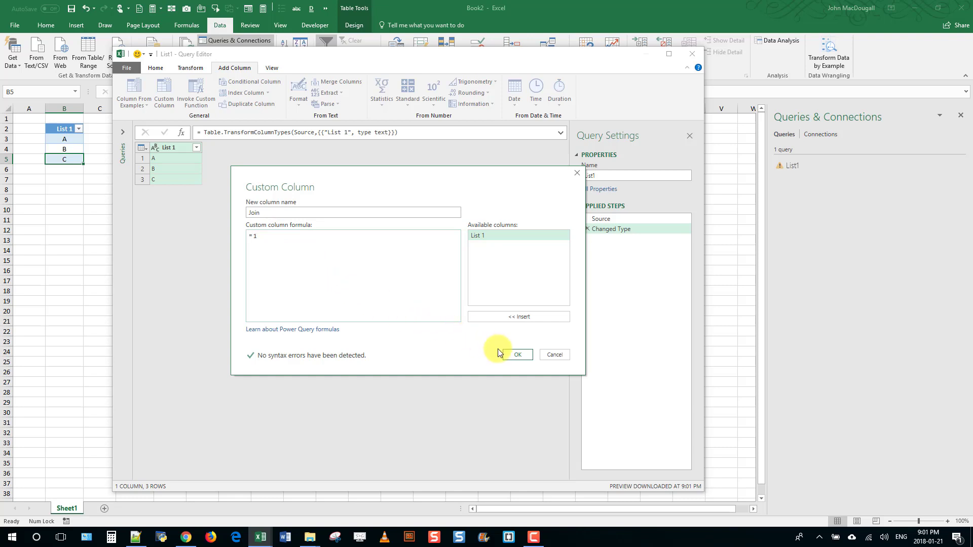
click(515, 355)
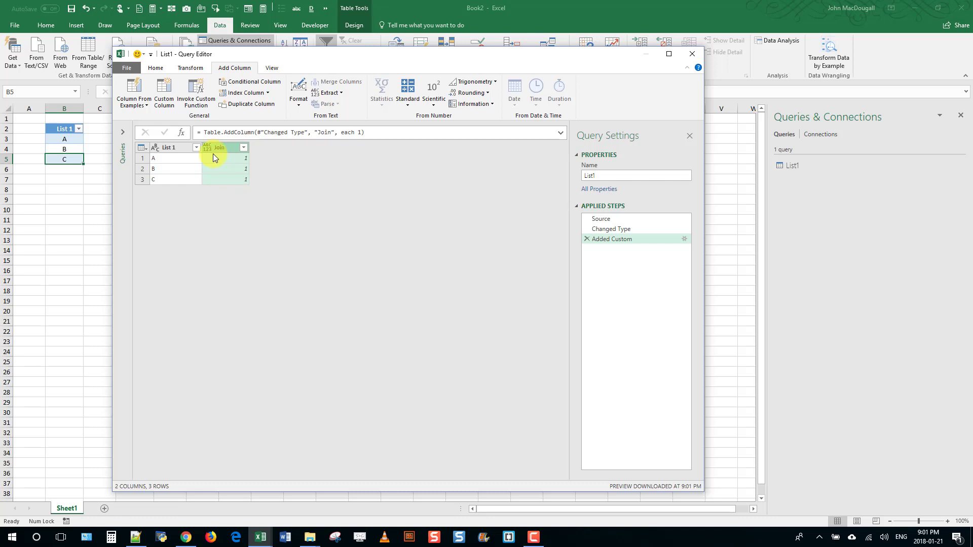
Step: Close and load List1 as a connection-only query
click(131, 68)
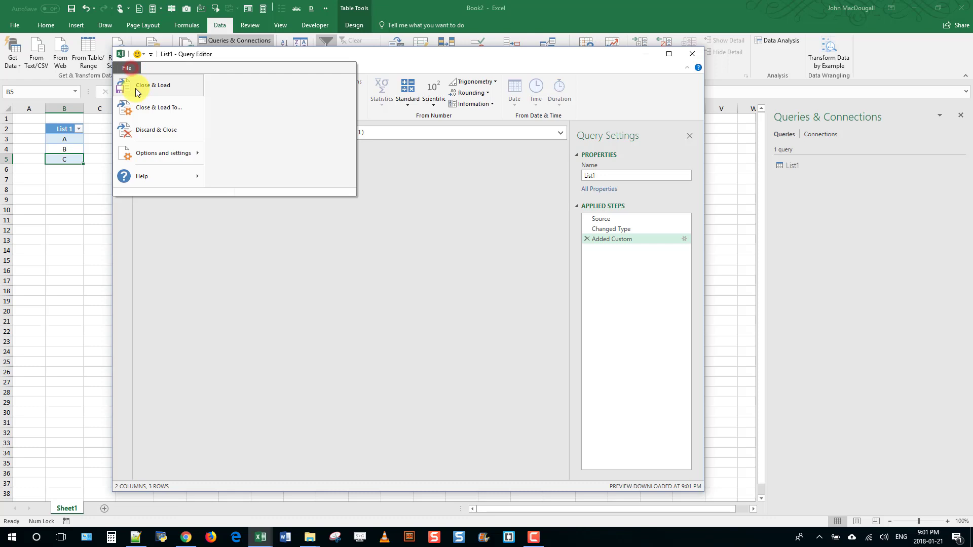
click(160, 107)
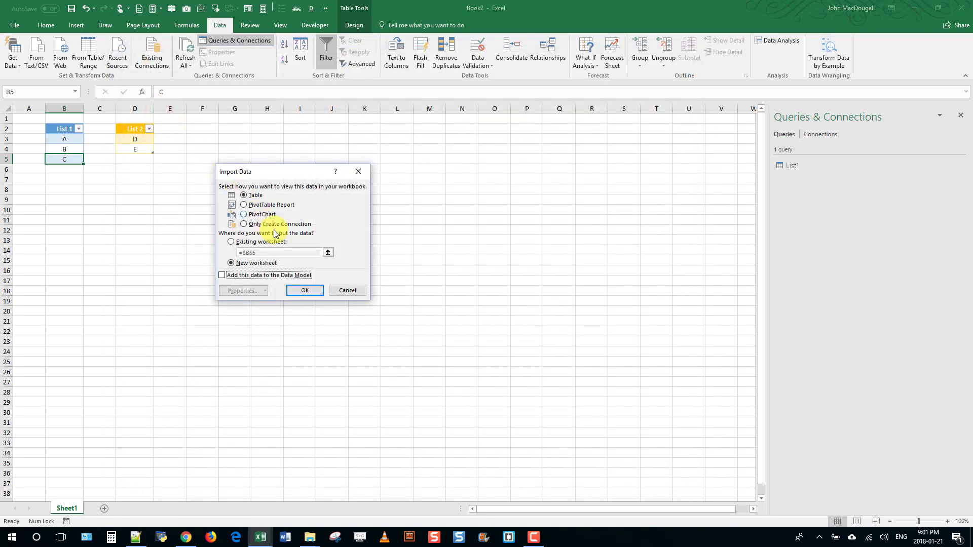
click(281, 223)
click(305, 289)
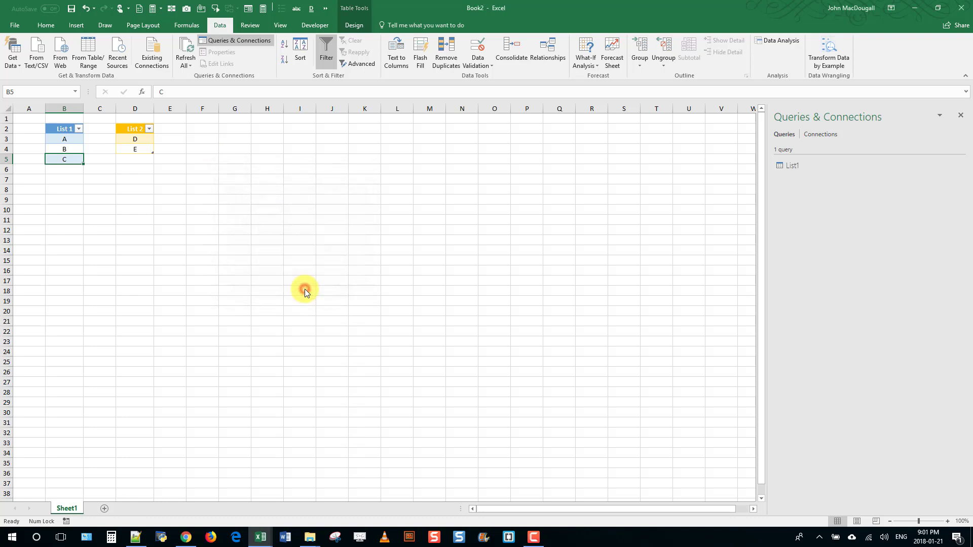
click(138, 150)
Step: Load the List 2 table into Power Query and start a new custom column
click(87, 50)
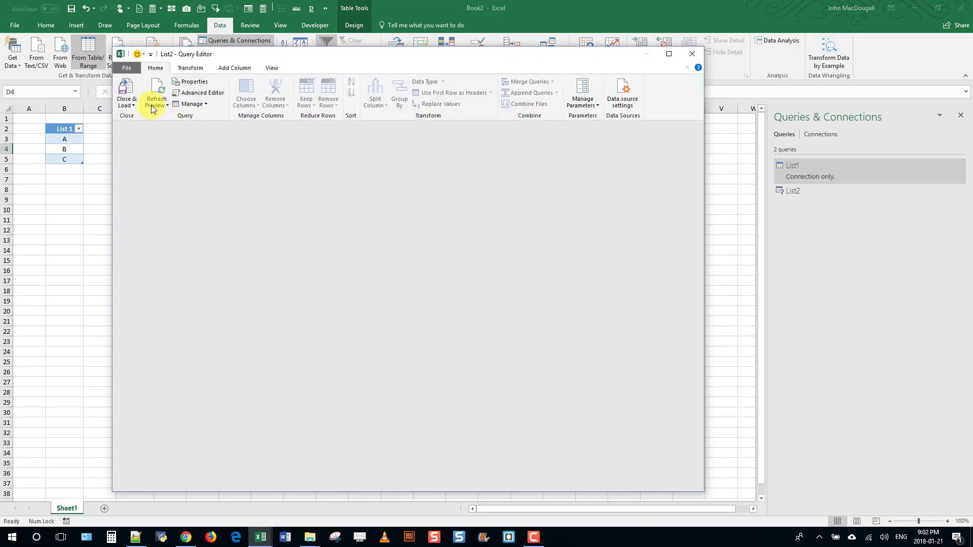
click(235, 71)
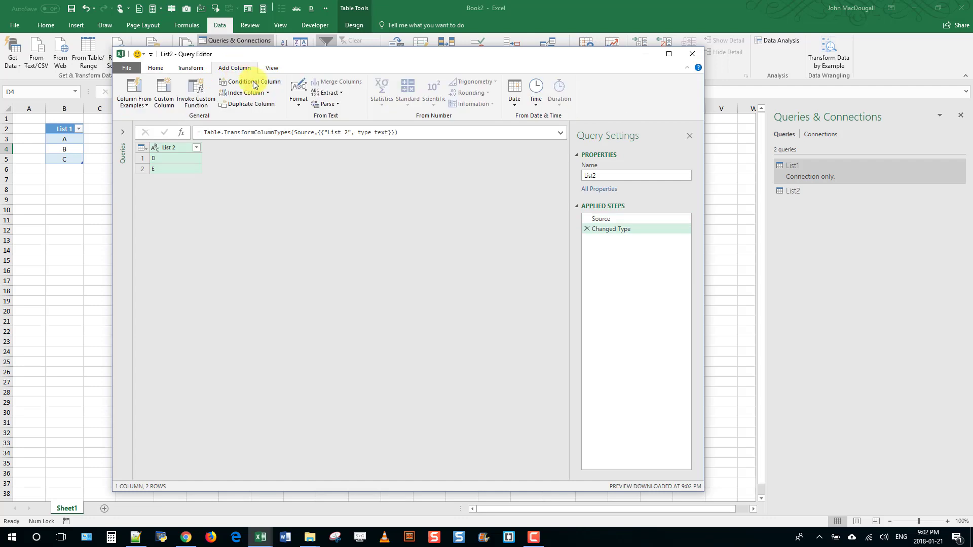
click(161, 97)
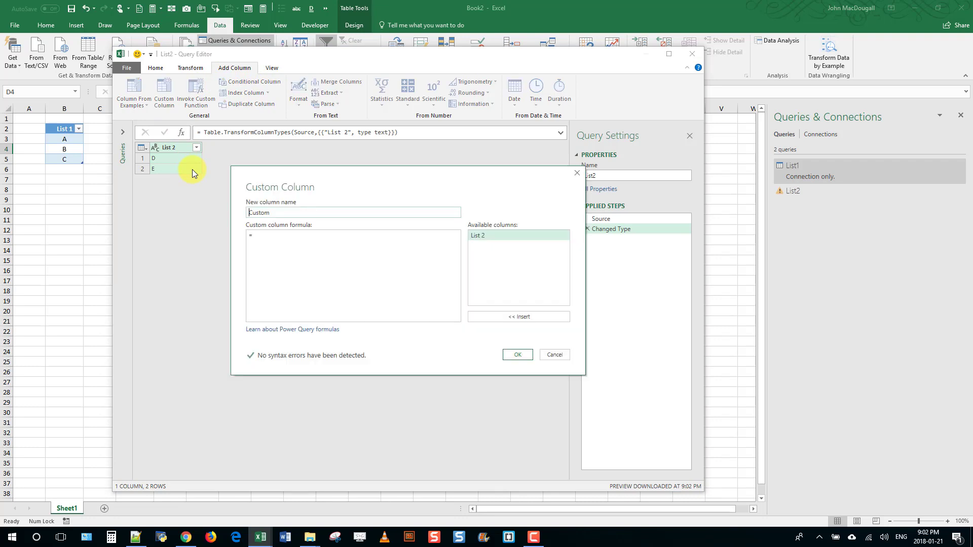
Step: Name the List2 custom column Join with the formula =1 and add it
drag(281, 216, 236, 211)
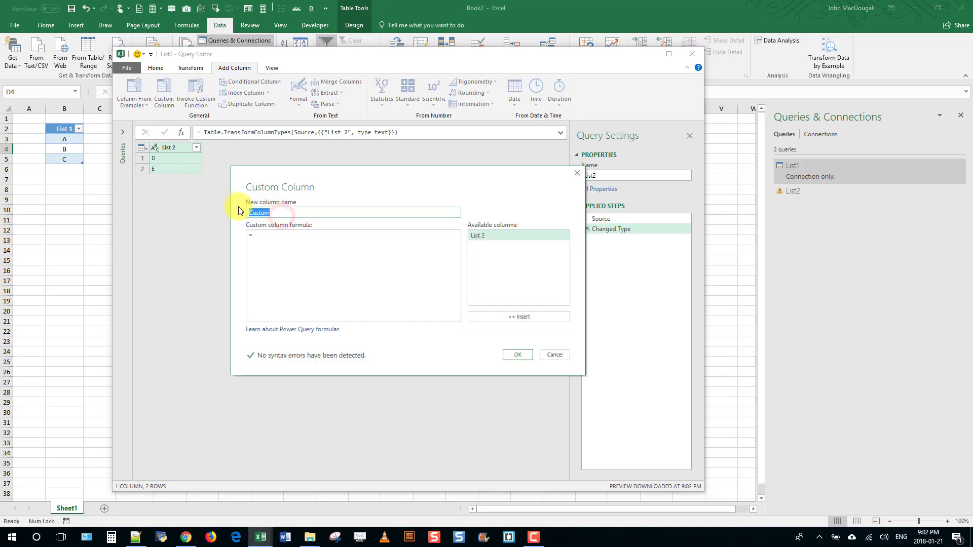
key(BackSpace)
text(Join)
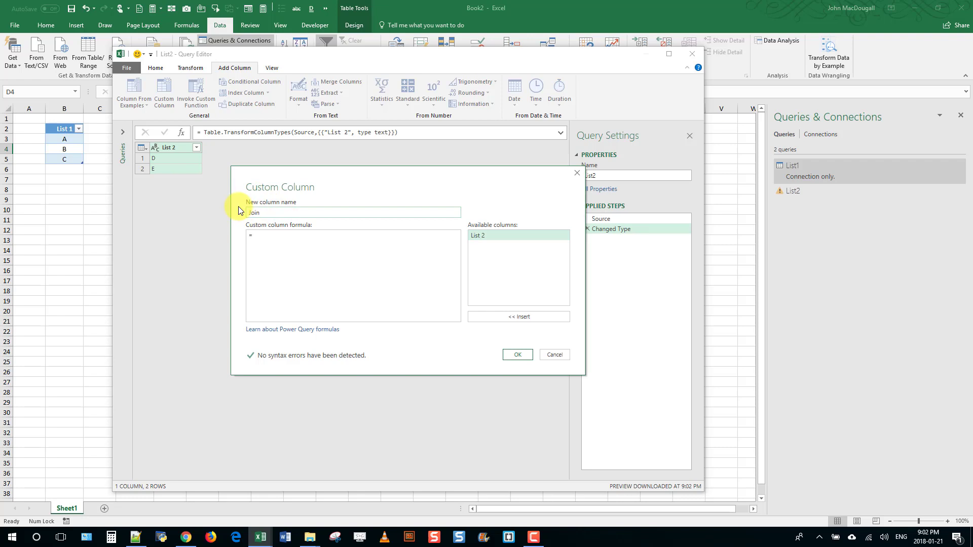
click(295, 236)
text(1)
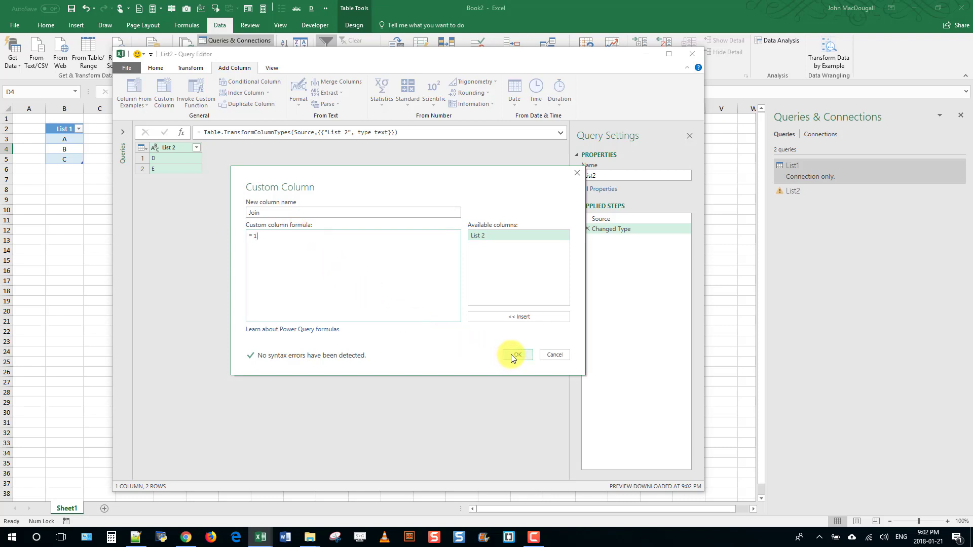
click(511, 354)
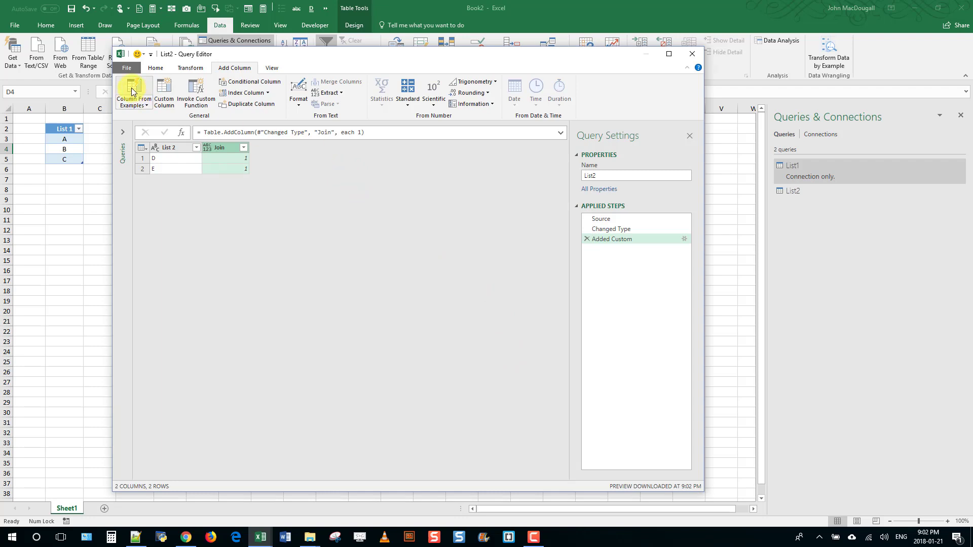
Step: Close and load List2 as a connection-only query
click(126, 67)
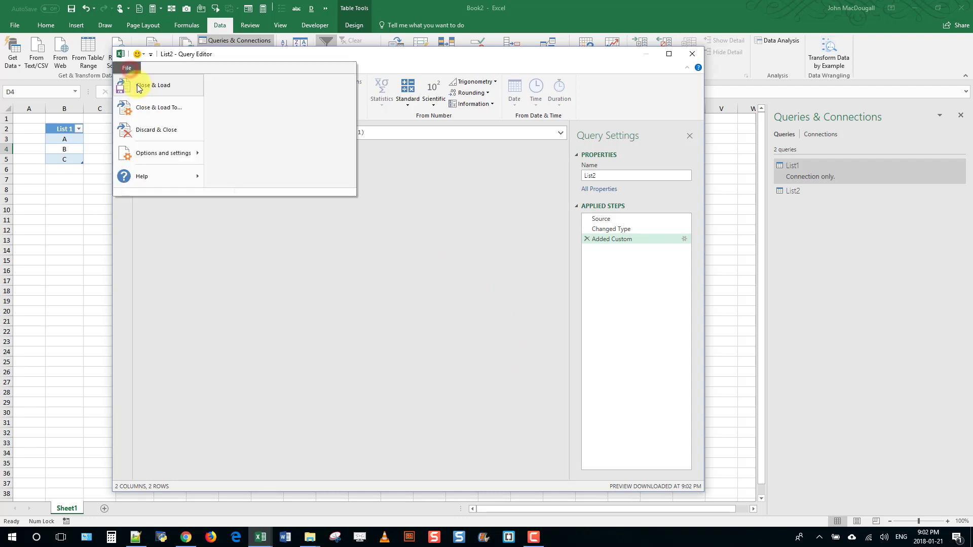
click(150, 110)
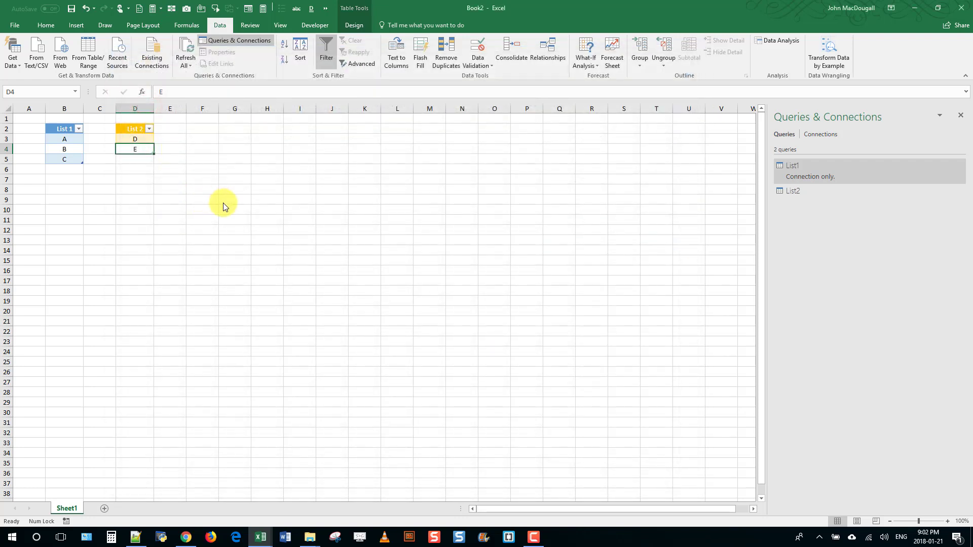
click(278, 224)
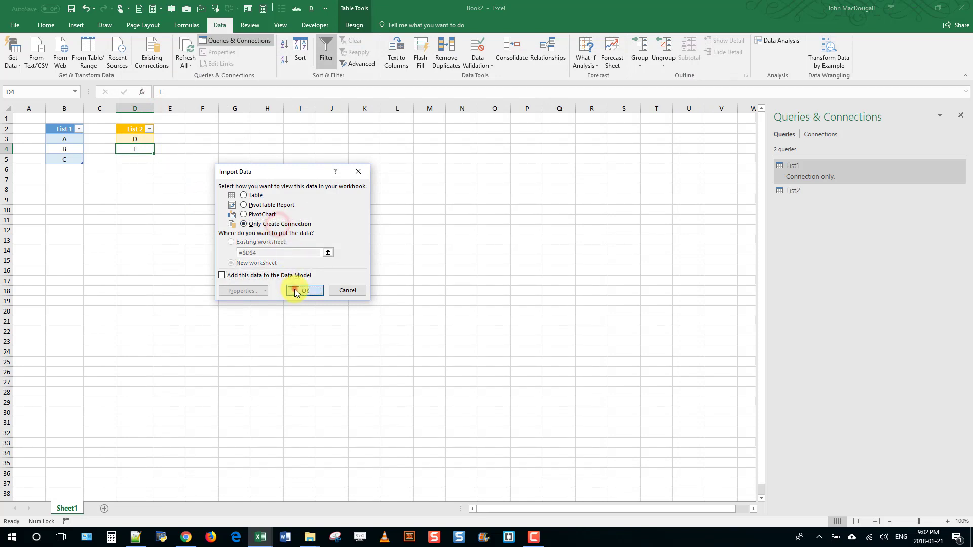
click(294, 288)
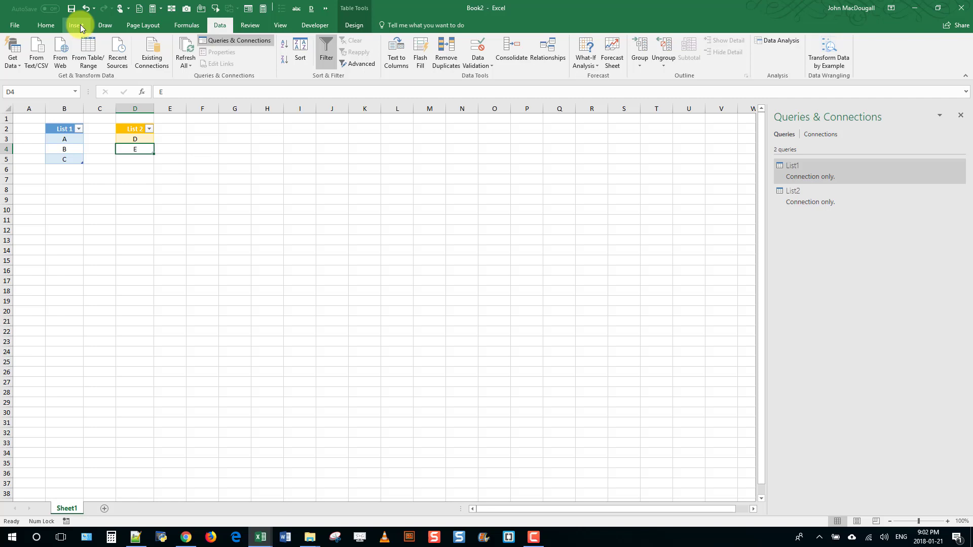
Step: Start a Merge of queries with List1 as first and List2 as second table
click(13, 53)
mouse_move(50, 174)
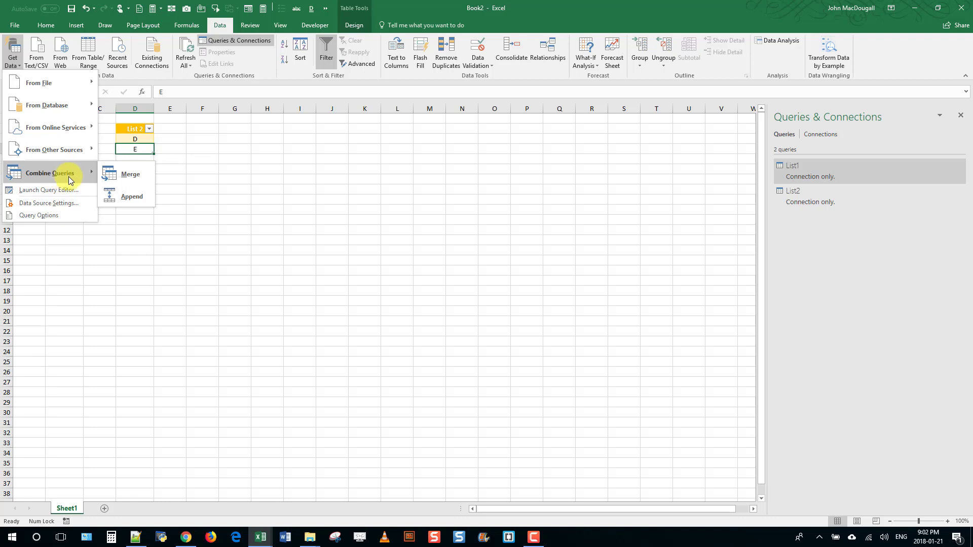
click(117, 171)
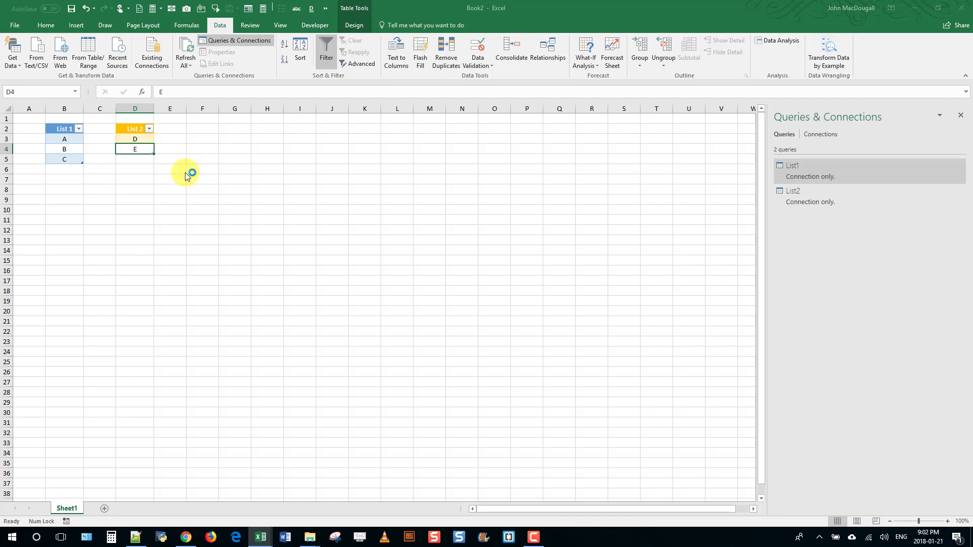
click(384, 172)
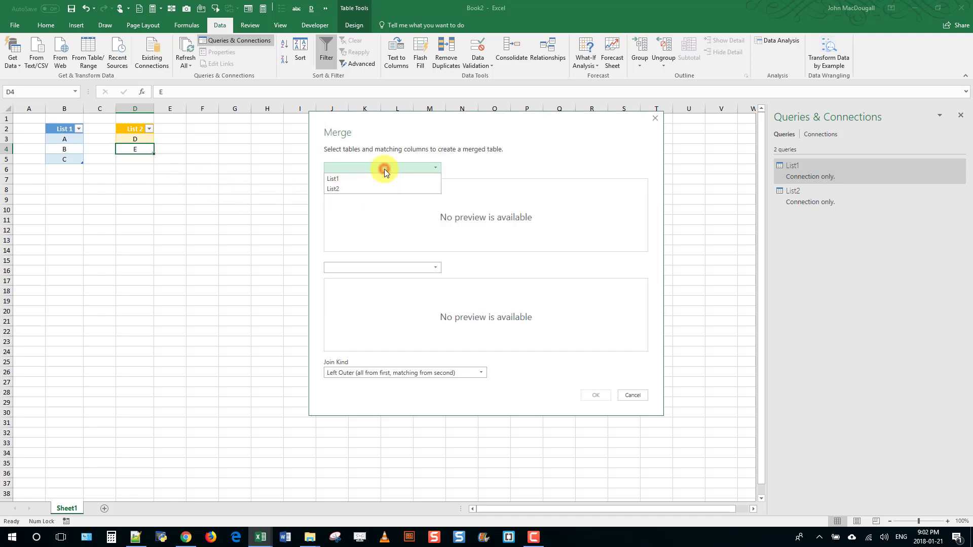
click(379, 176)
click(381, 268)
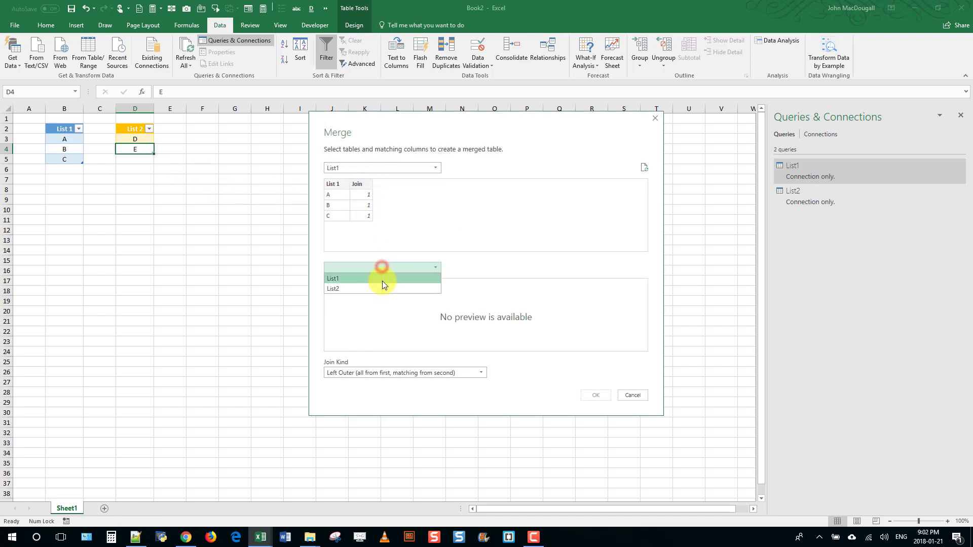
click(381, 288)
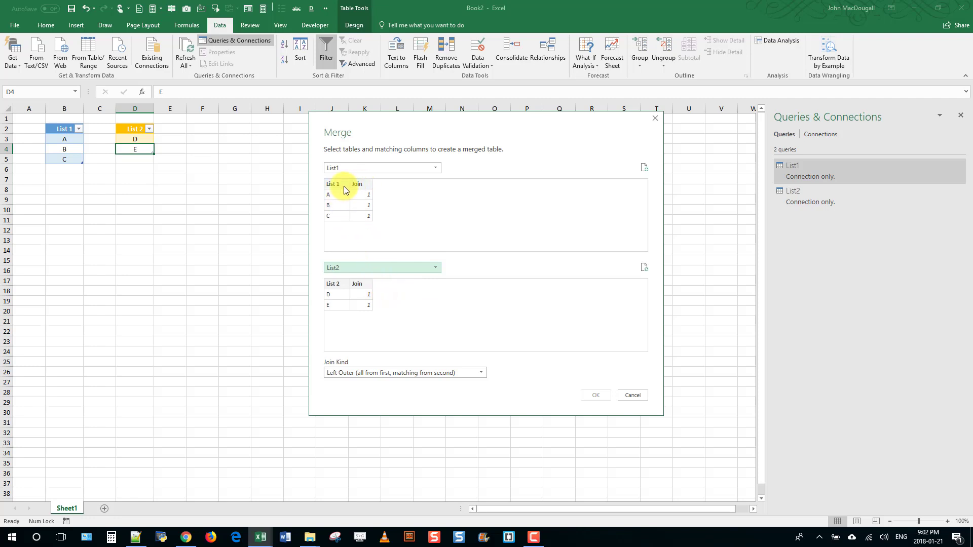
Step: Match both Join columns with a Full Outer join and create Merge1
click(360, 183)
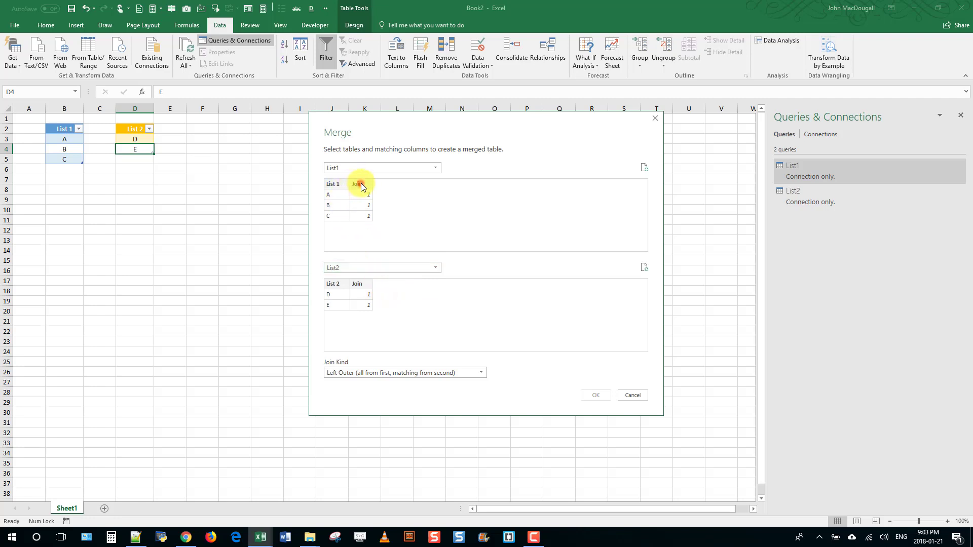
click(362, 284)
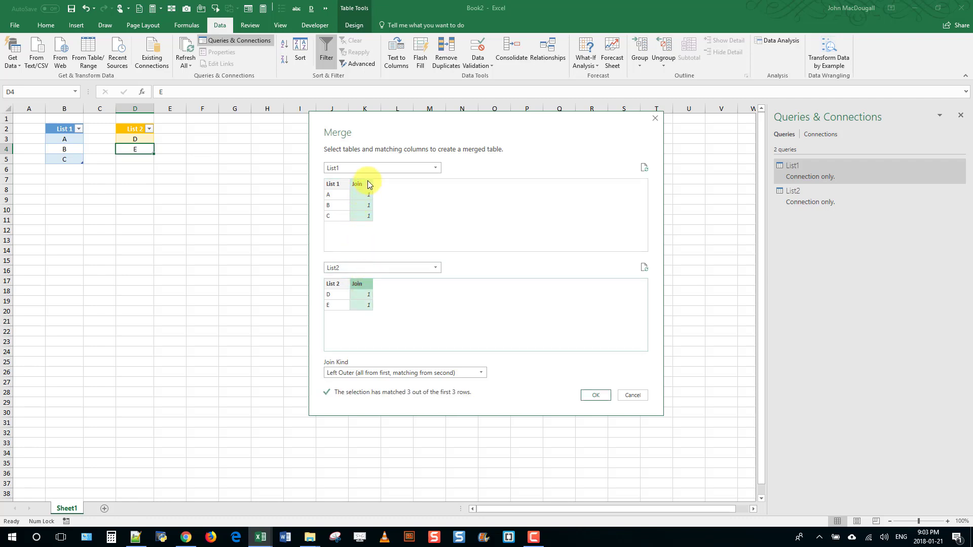
click(383, 372)
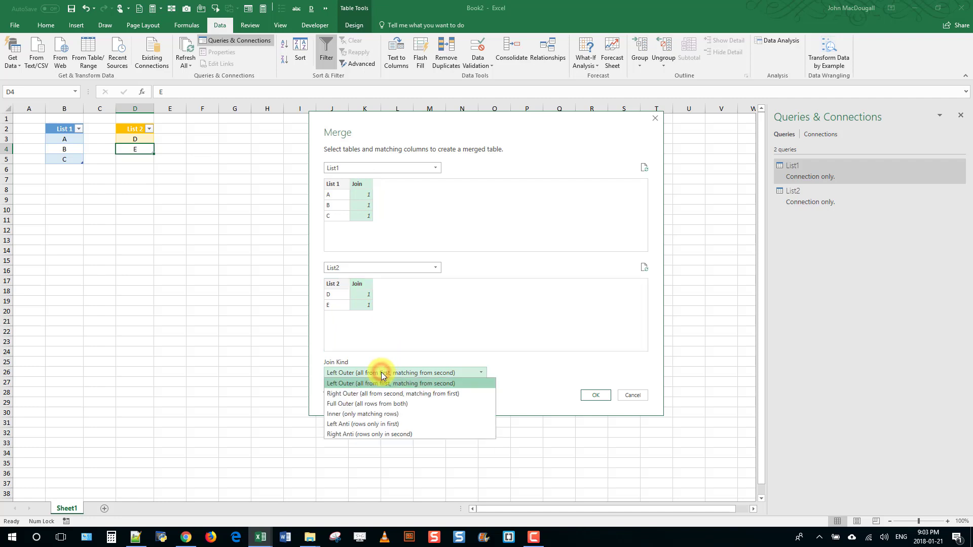
click(386, 404)
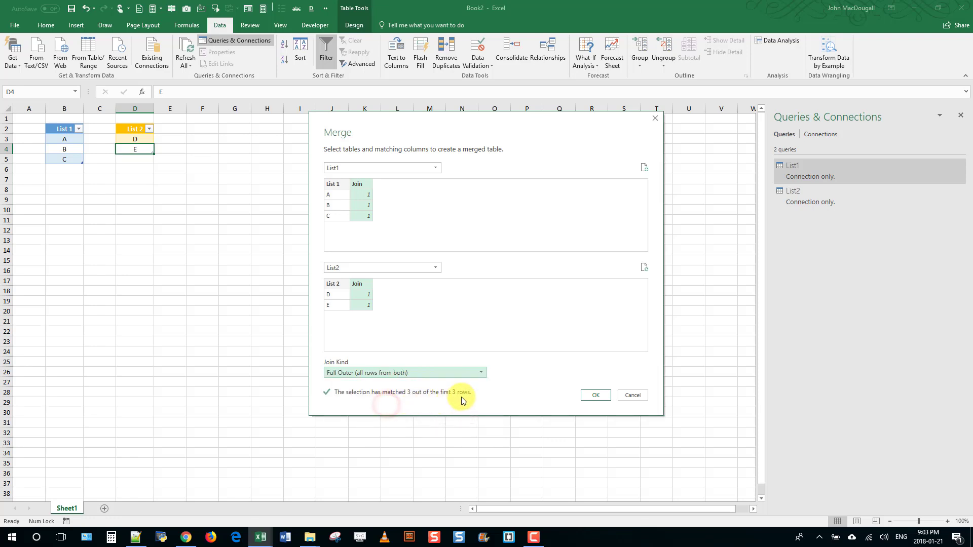
click(590, 395)
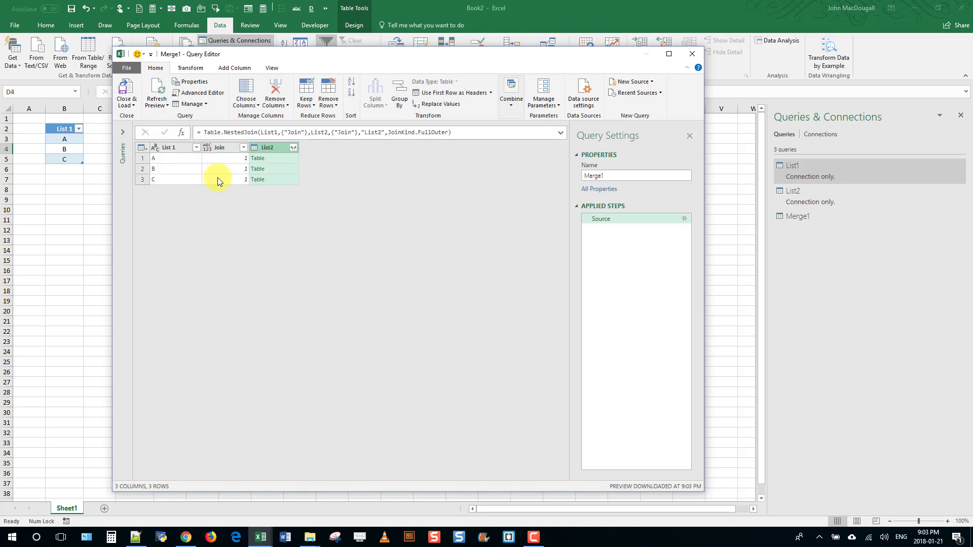
Step: Expand the nested List2 column into Merge1, giving six A–C by D–E rows
click(293, 147)
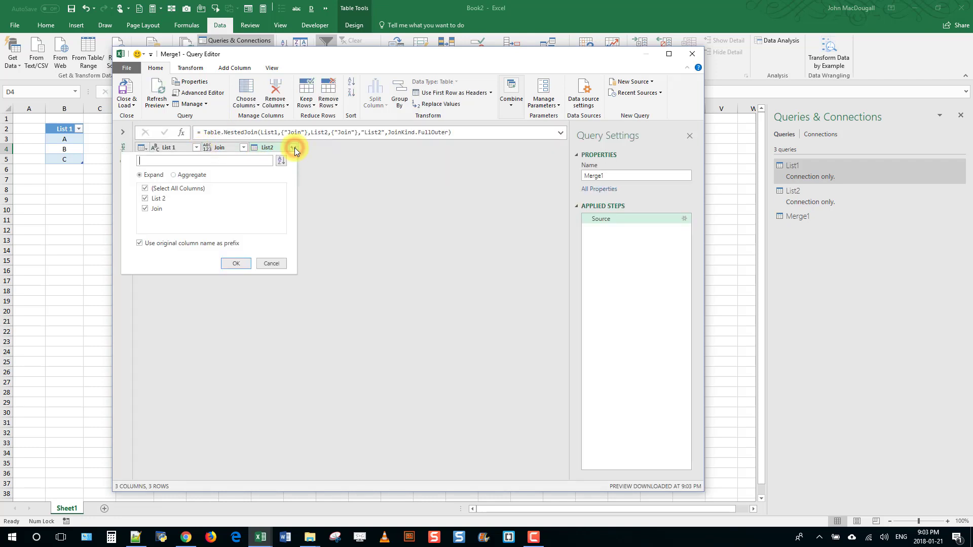
click(239, 265)
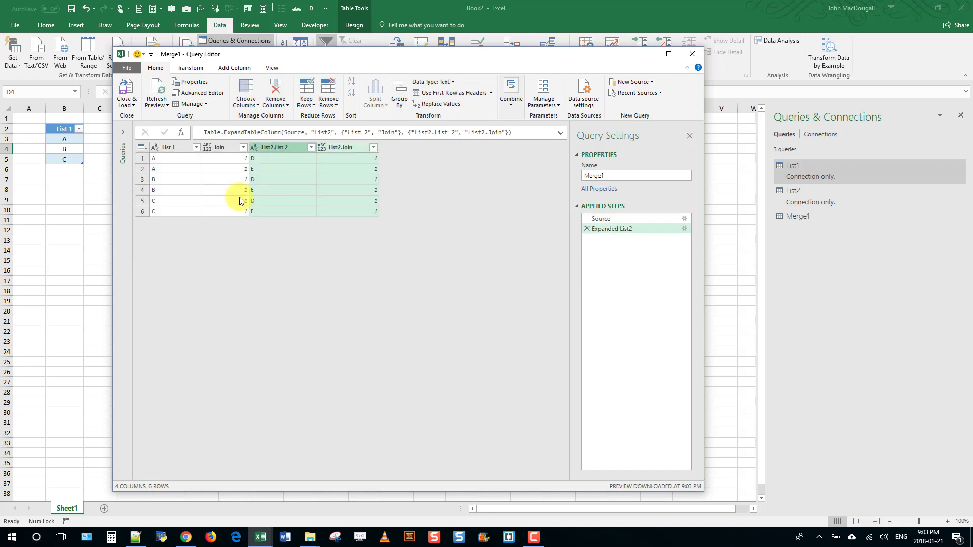
click(224, 146)
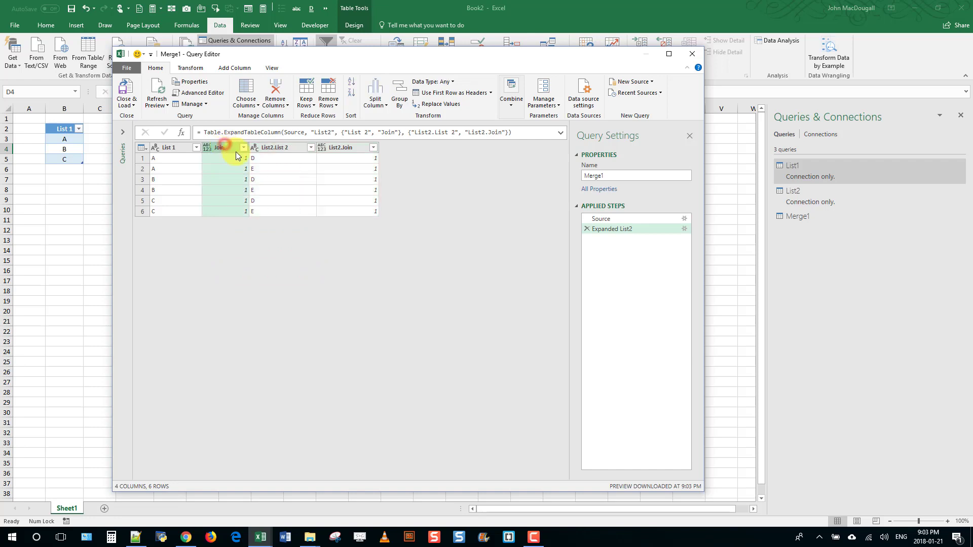
ctrl+click(342, 147)
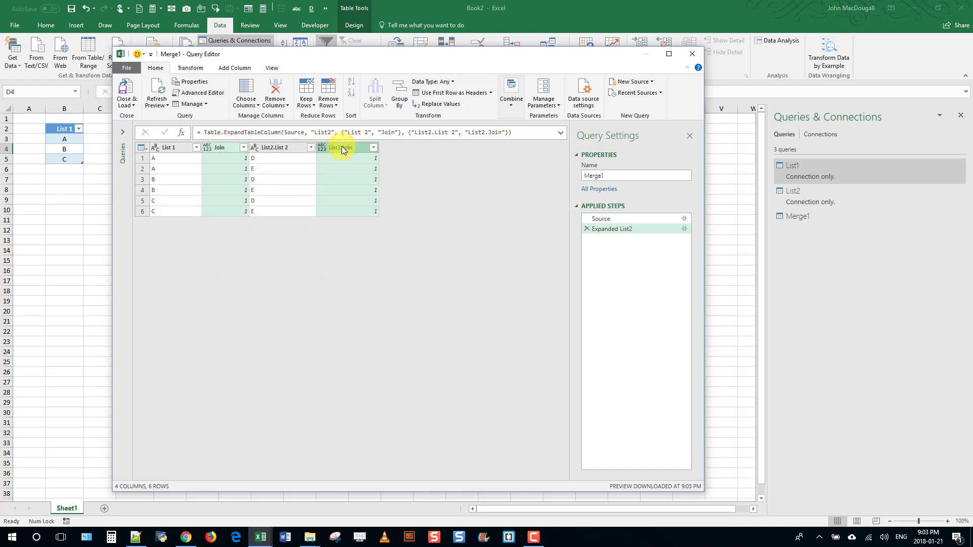
Step: Remove the Join and List2.Join columns from Merge1 via the right-click menu
right_click(343, 150)
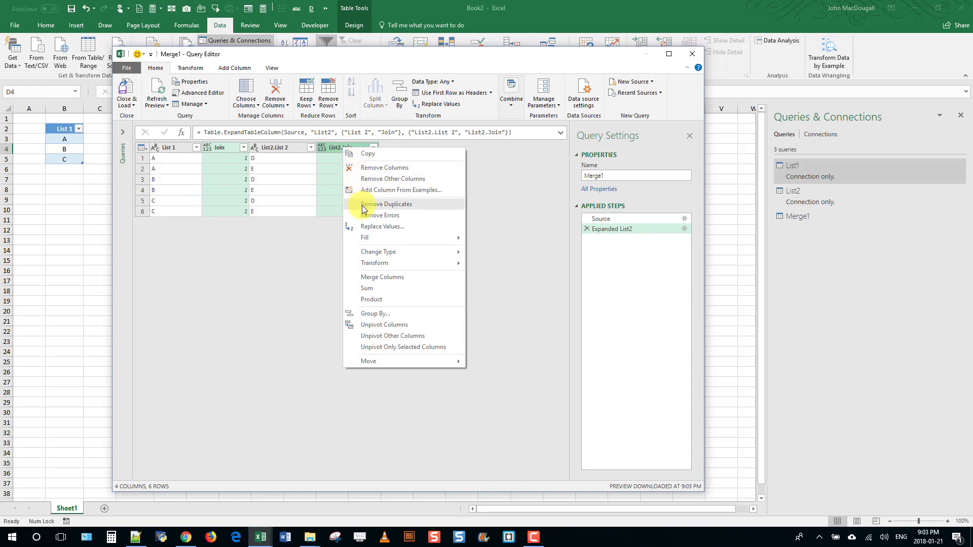
click(370, 168)
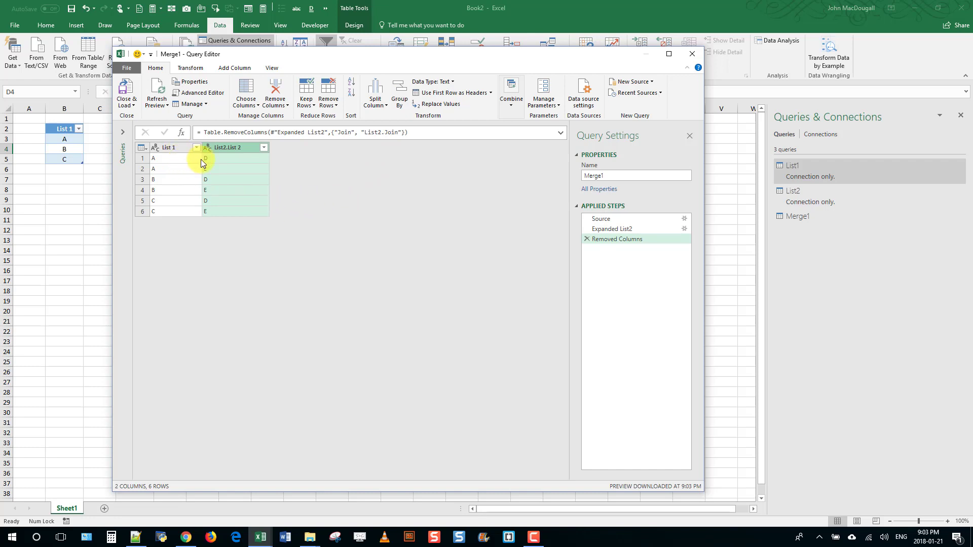
Step: Close the Query Editor and load Merge1's six List 1/List 2 combinations to a worksheet
click(133, 107)
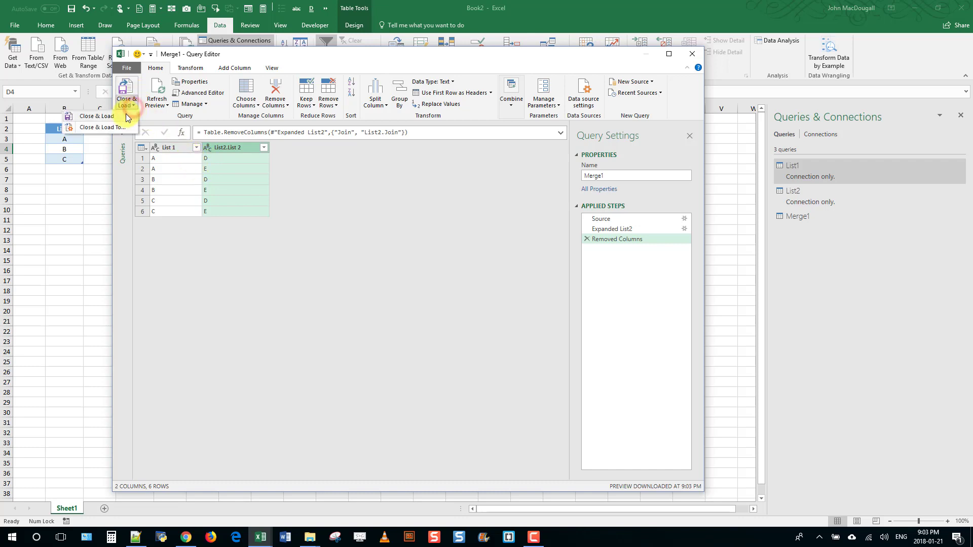
click(126, 115)
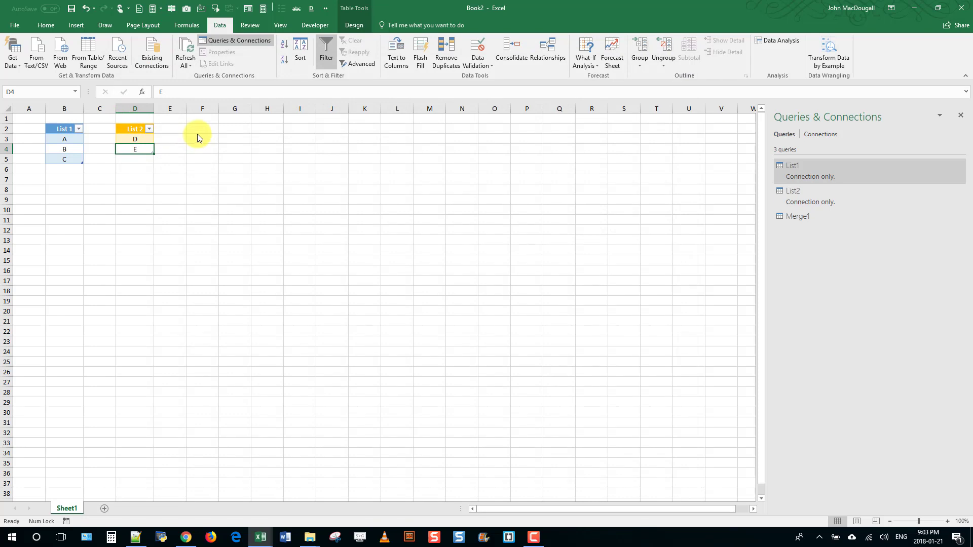